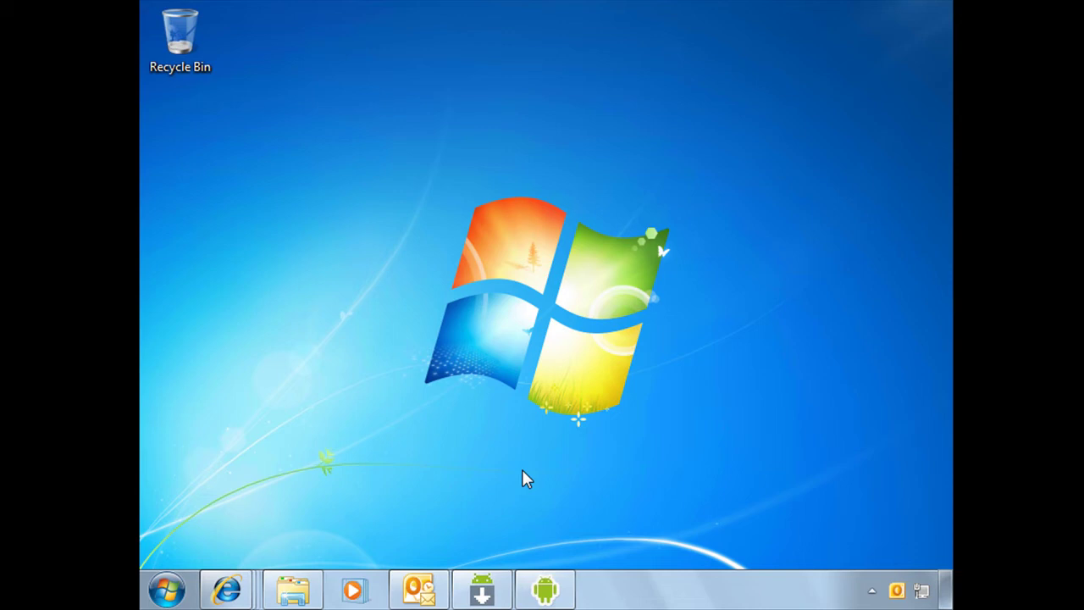
Step: Bring the Android emulator forward and launch the Email app from the app drawer
click(547, 590)
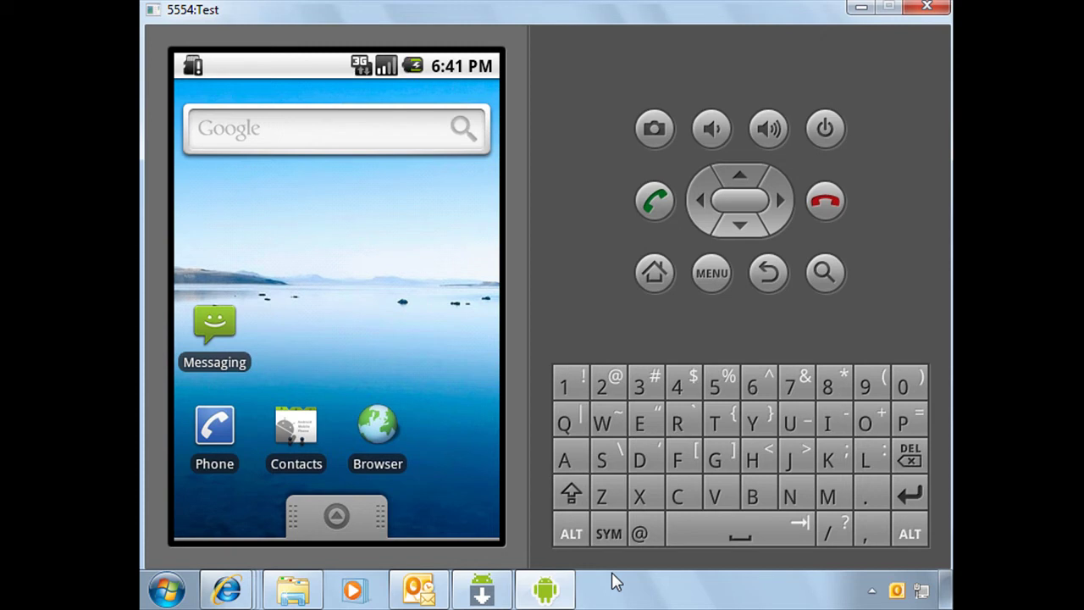
click(338, 520)
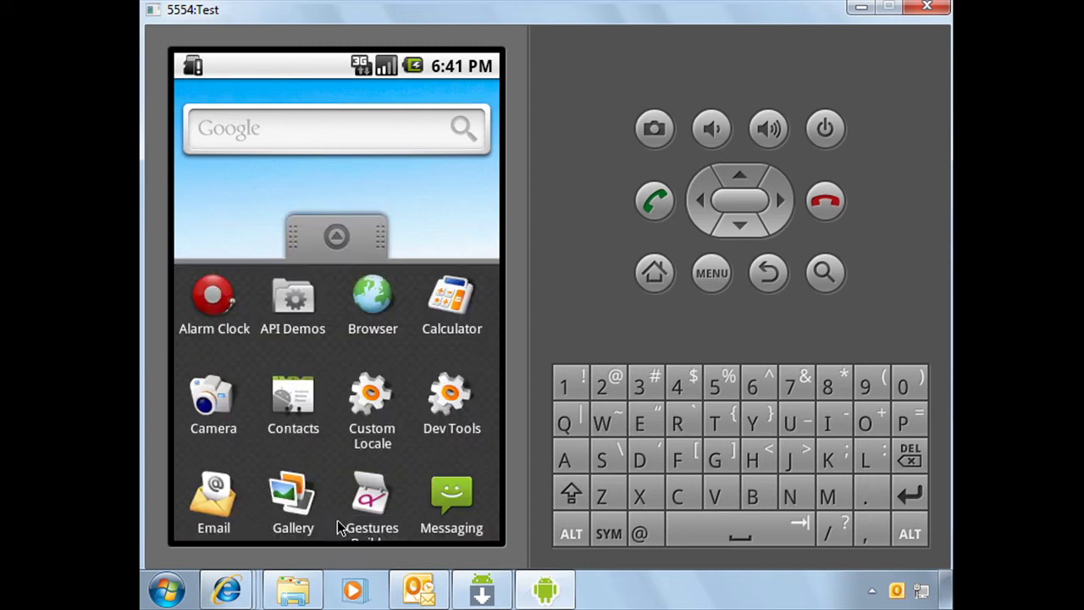
click(205, 381)
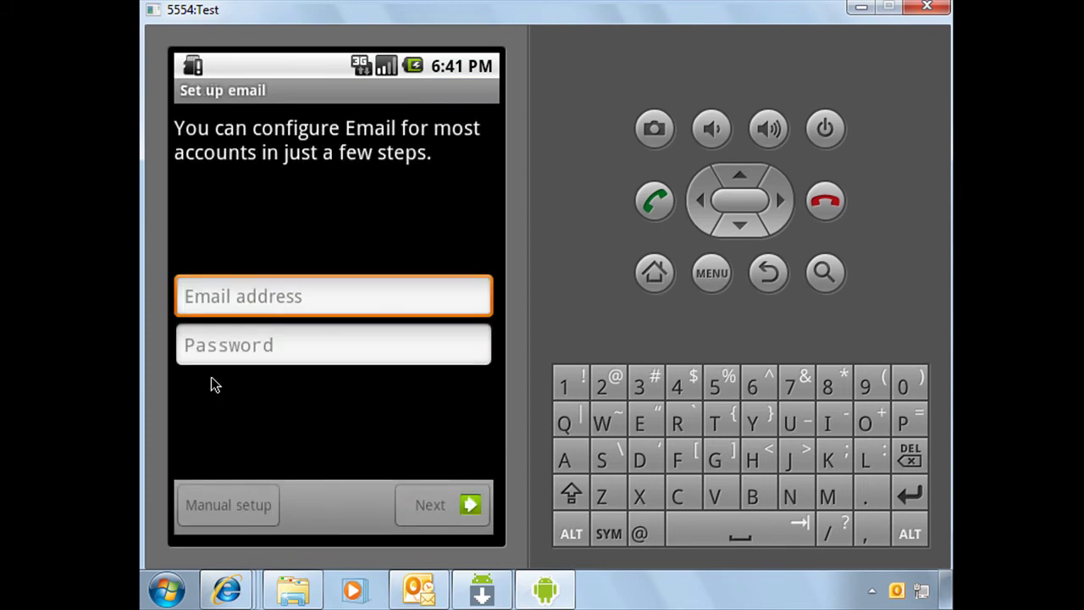
Step: Enter the account's email address and password on the Set up email screen
click(257, 308)
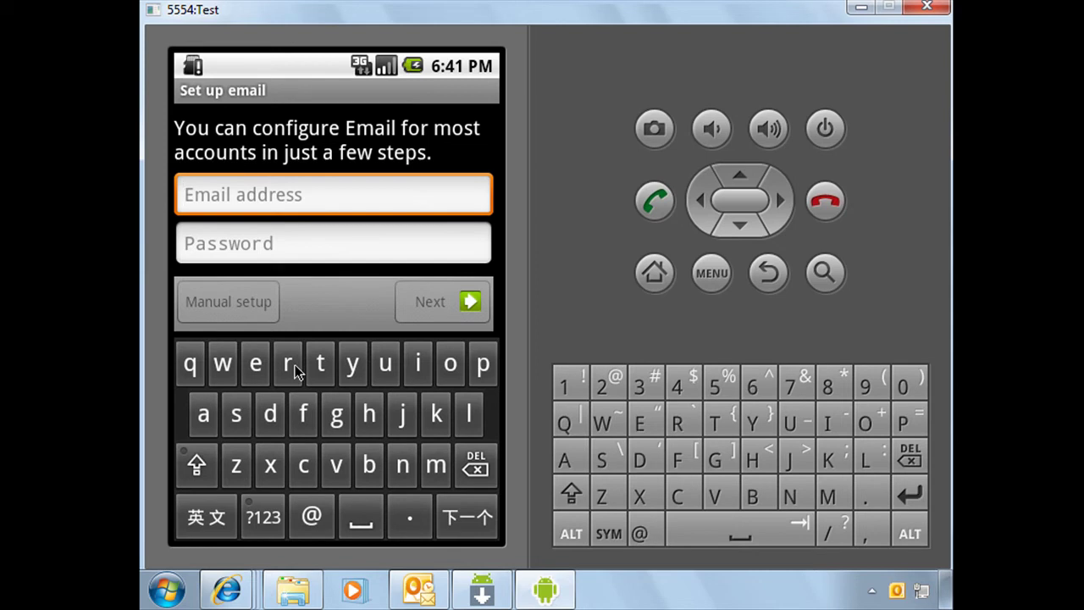
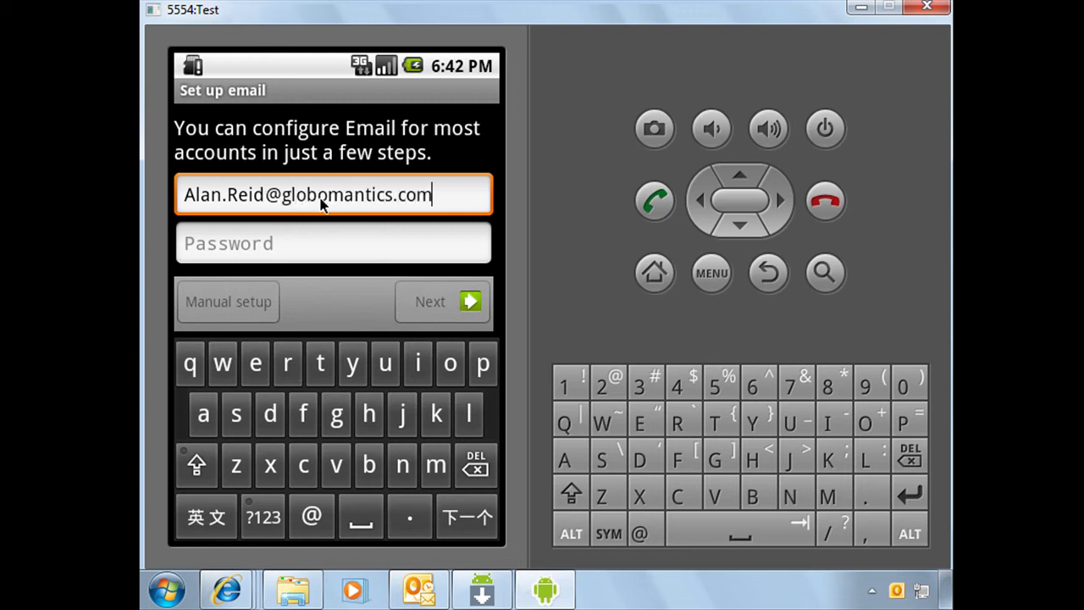
click(331, 242)
text(pas)
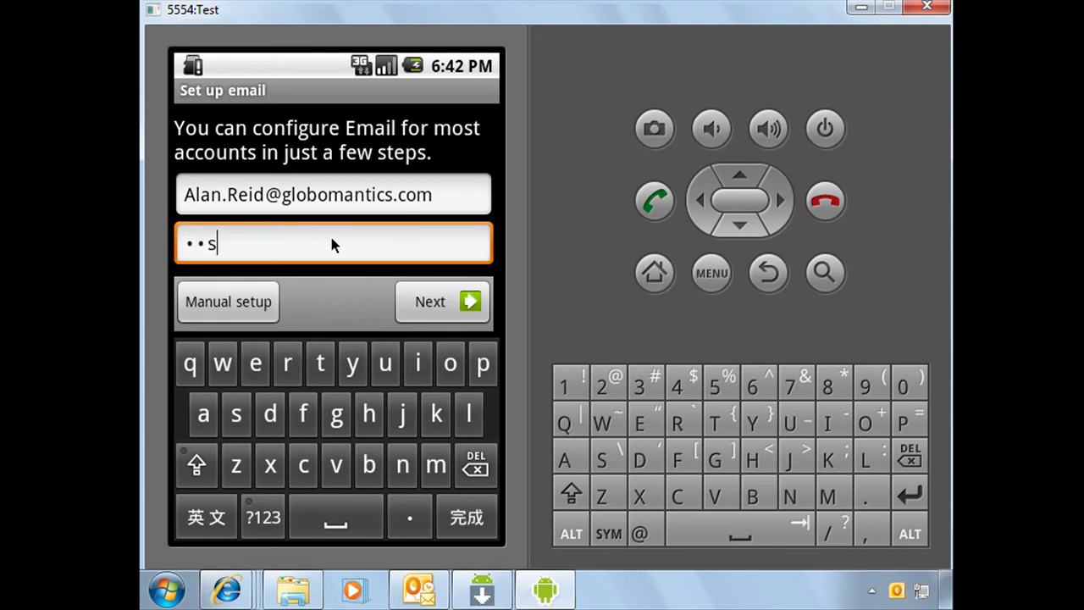
text(sword1)
Step: Choose Exchange as the account type and accept the prefilled server settings
click(469, 303)
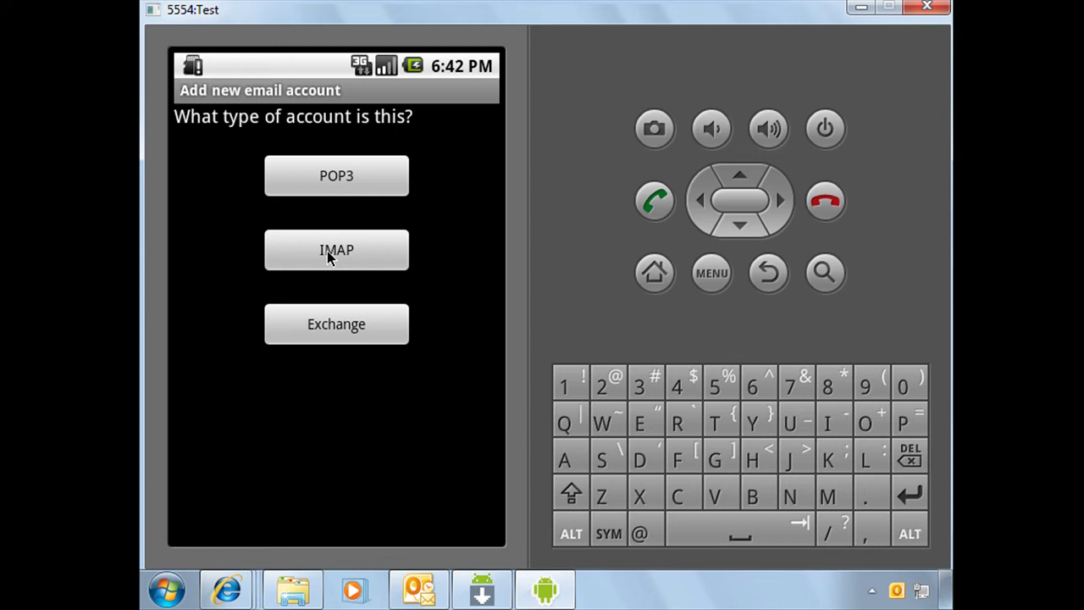
click(342, 332)
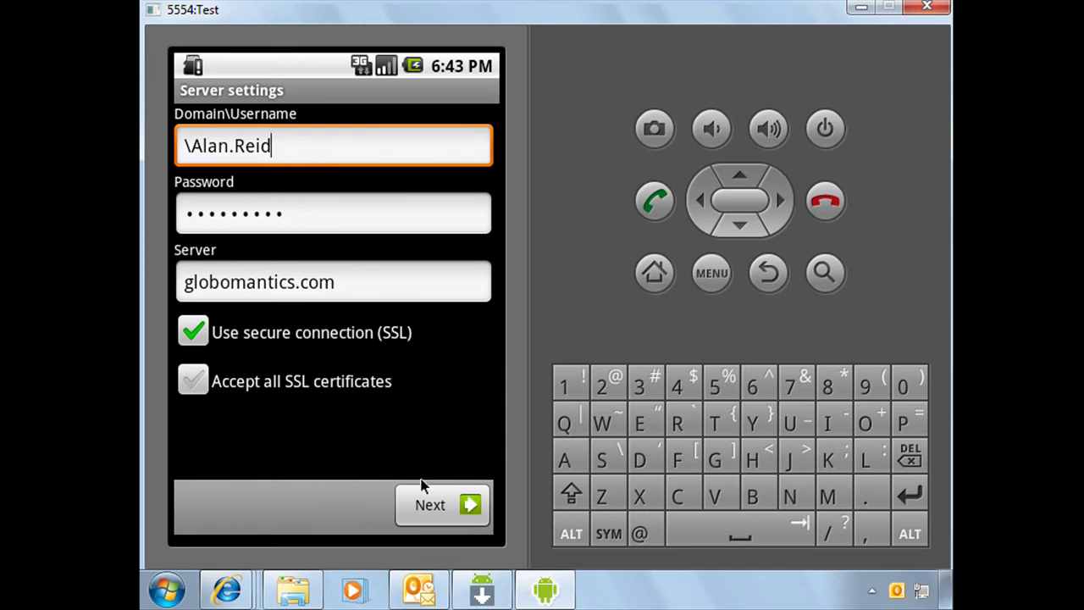
click(465, 504)
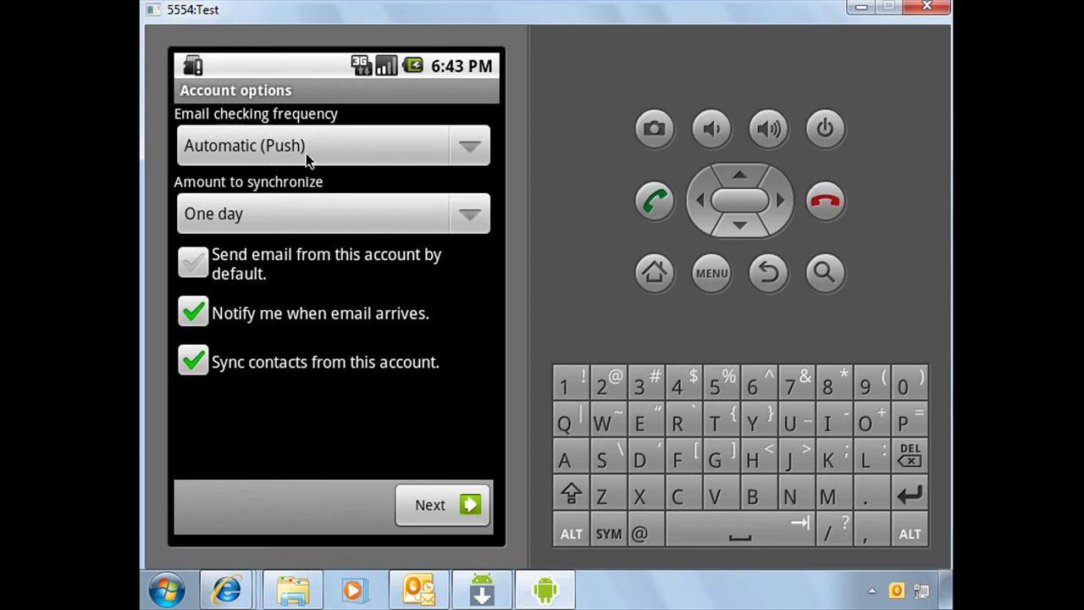
Step: Keep Automatic (Push) checking and One day of sync, and send email from this account by default
click(464, 151)
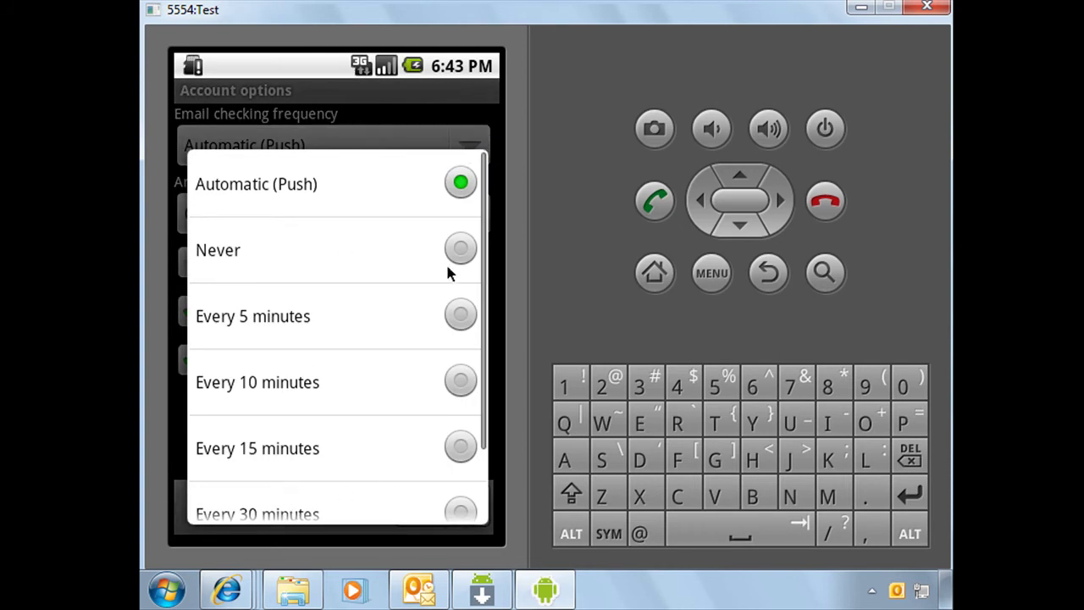
click(227, 198)
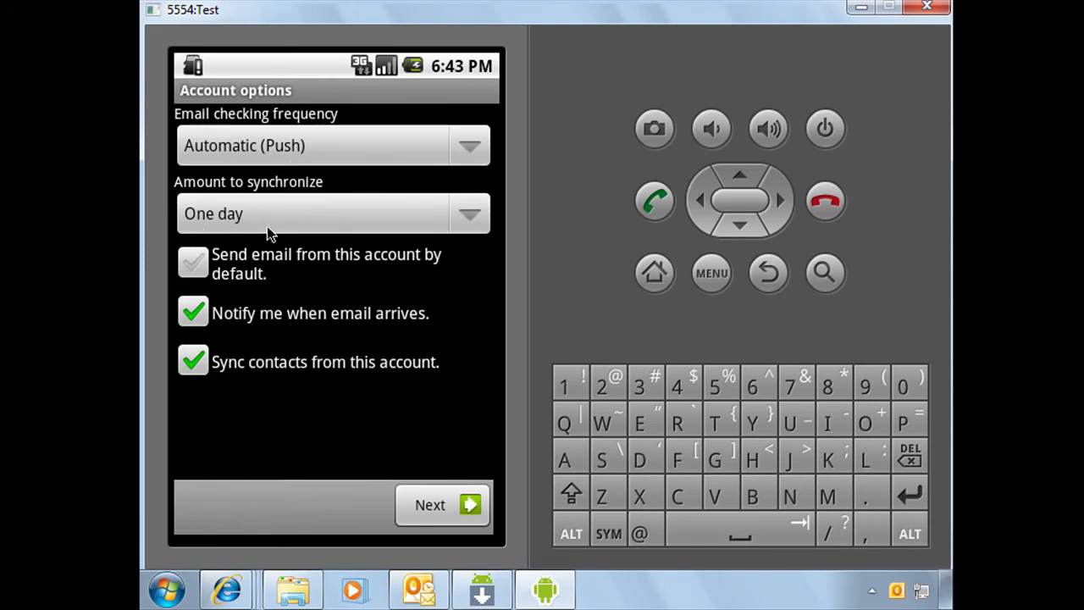
click(471, 218)
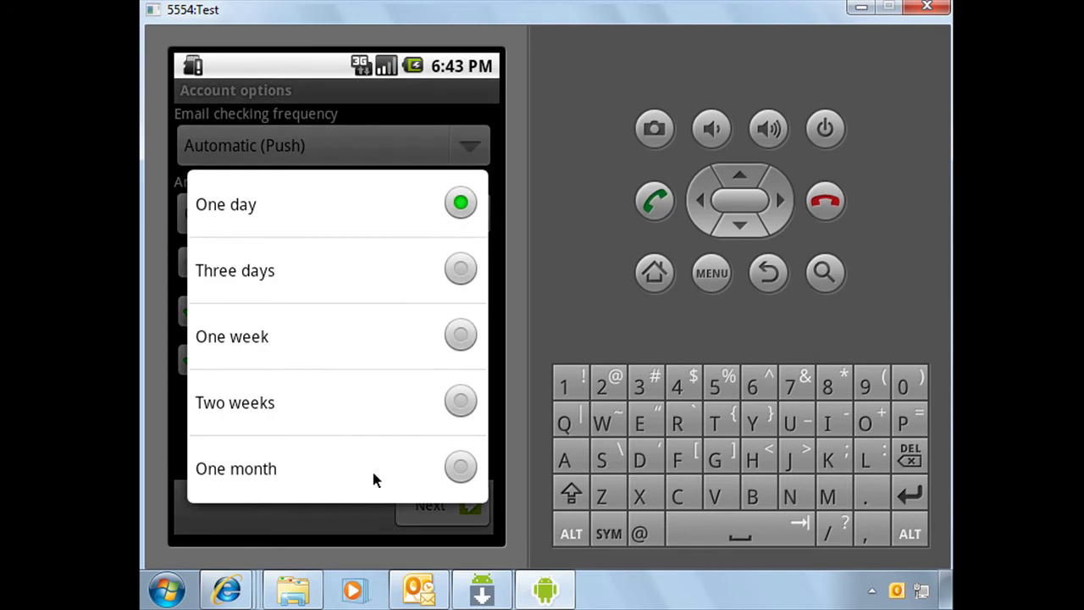
click(476, 226)
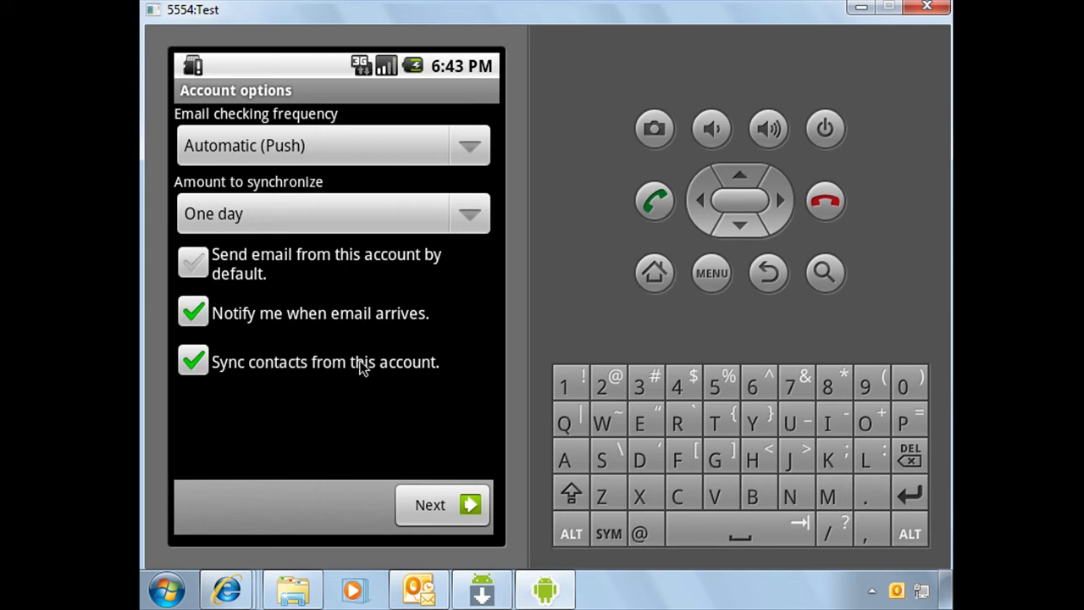
click(205, 267)
Step: Name the account GloboSync, enter the user's display name for outgoing mail, and finish setup
click(475, 503)
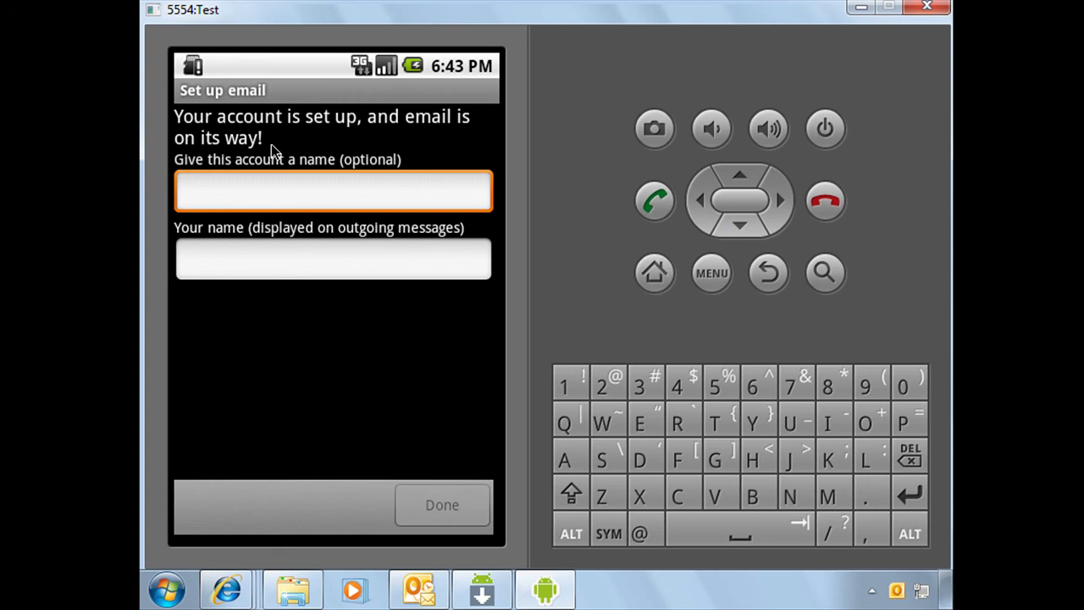
click(317, 194)
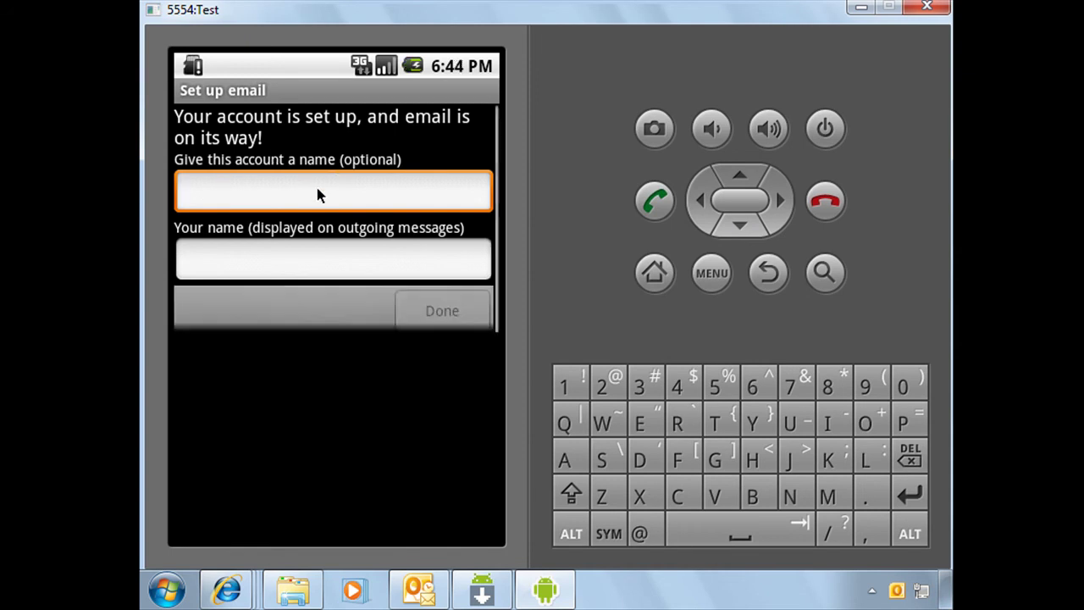
text(GloboS)
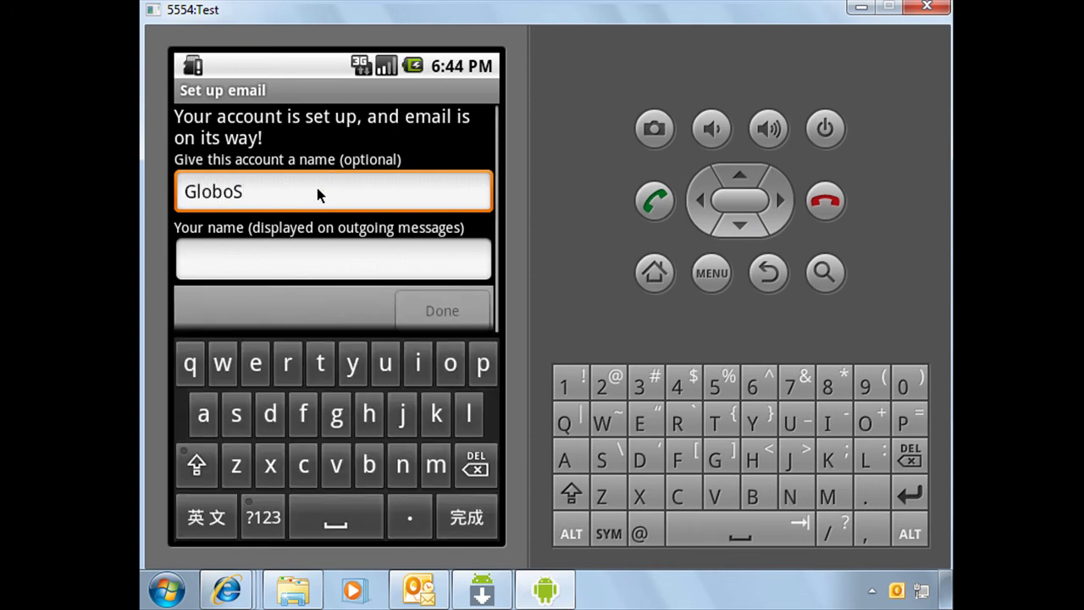
text(ync)
click(296, 257)
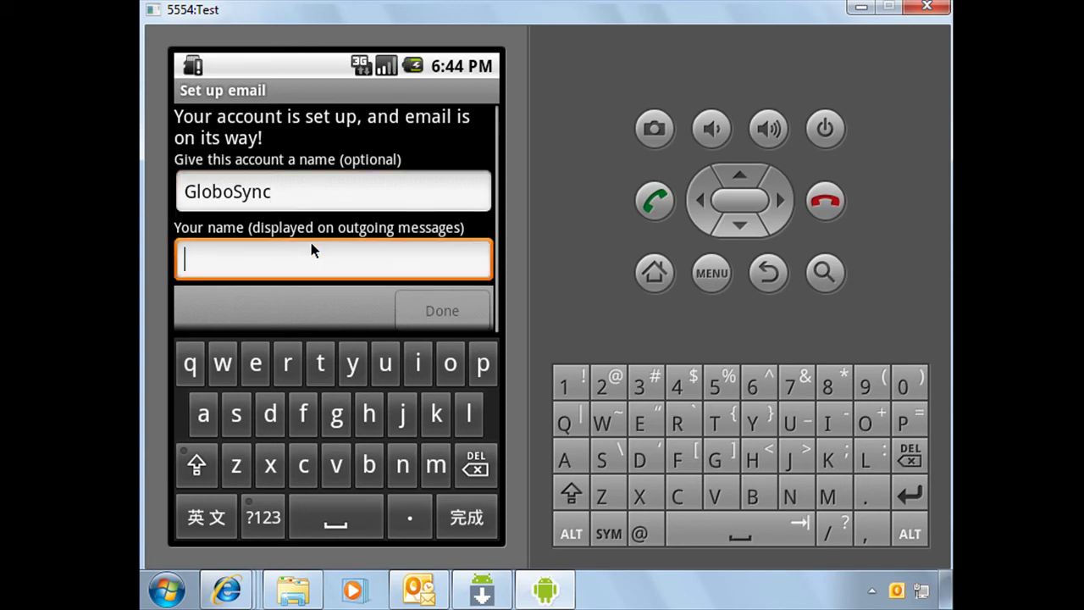
text(A. R)
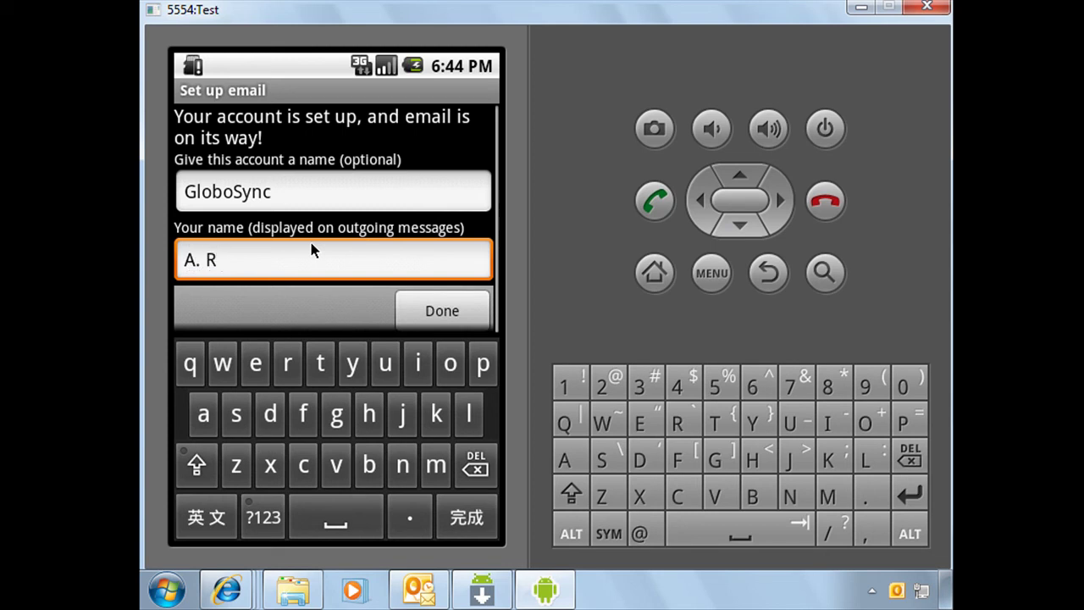
text(eid)
click(442, 306)
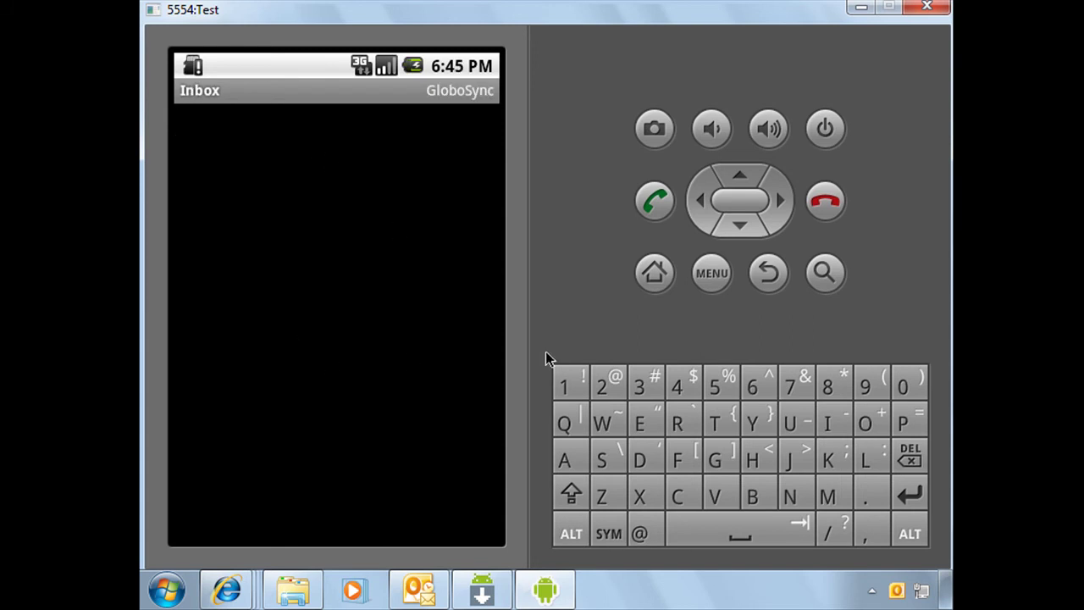
Step: Compose and send 're: Sync Test Message' with body 'Hello' to the administrator's e-mail address
click(712, 278)
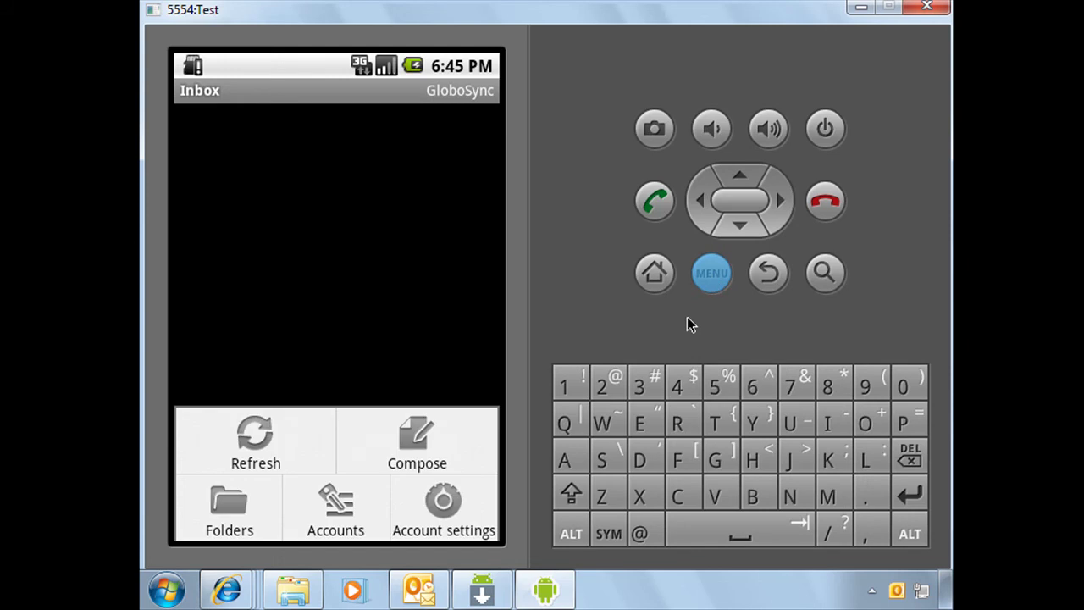
click(413, 445)
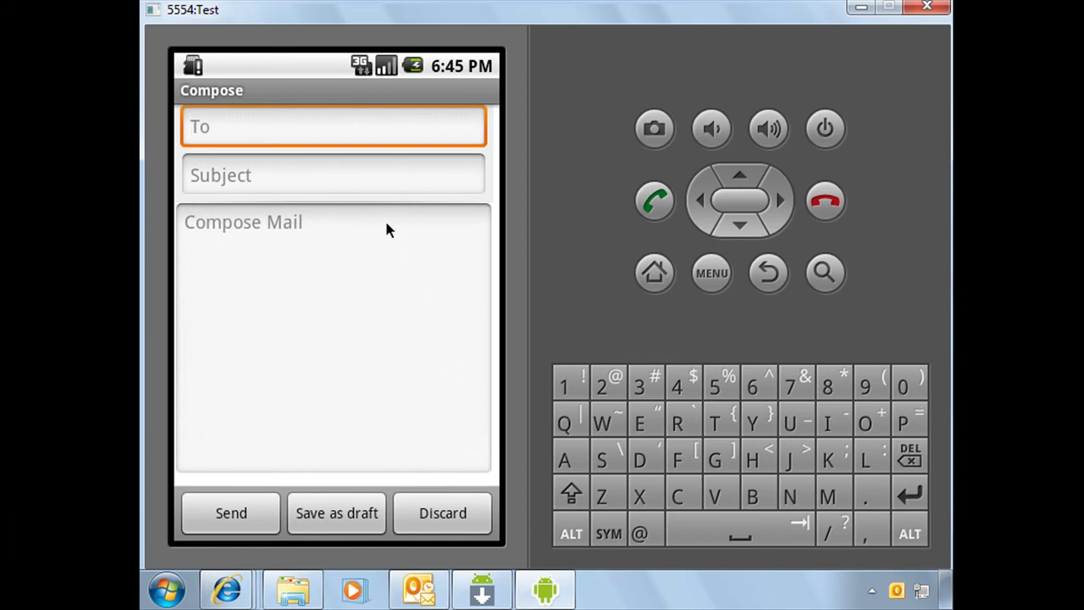
click(326, 136)
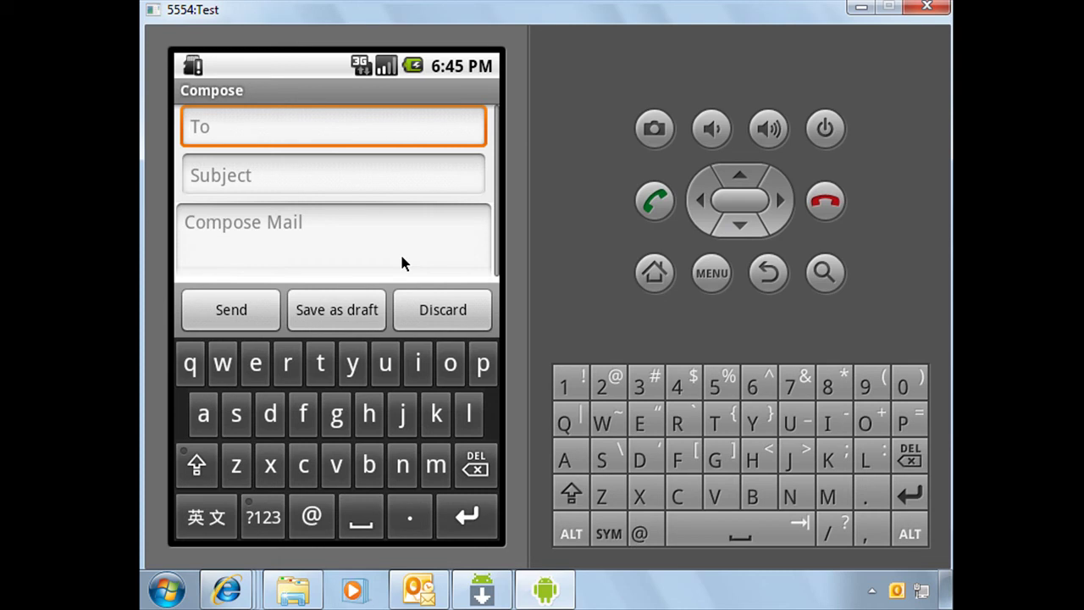
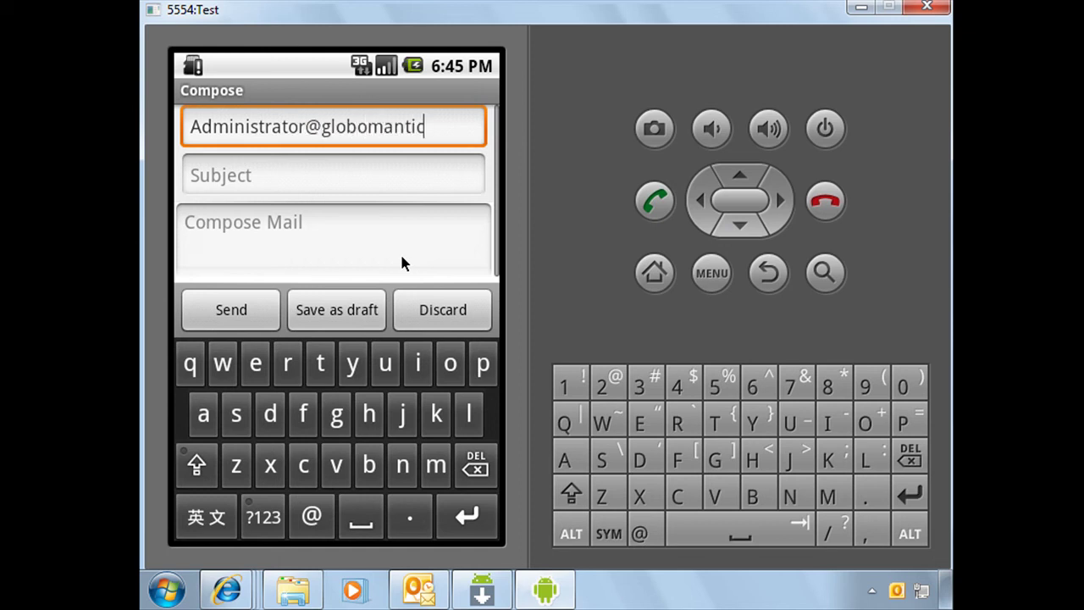
click(368, 178)
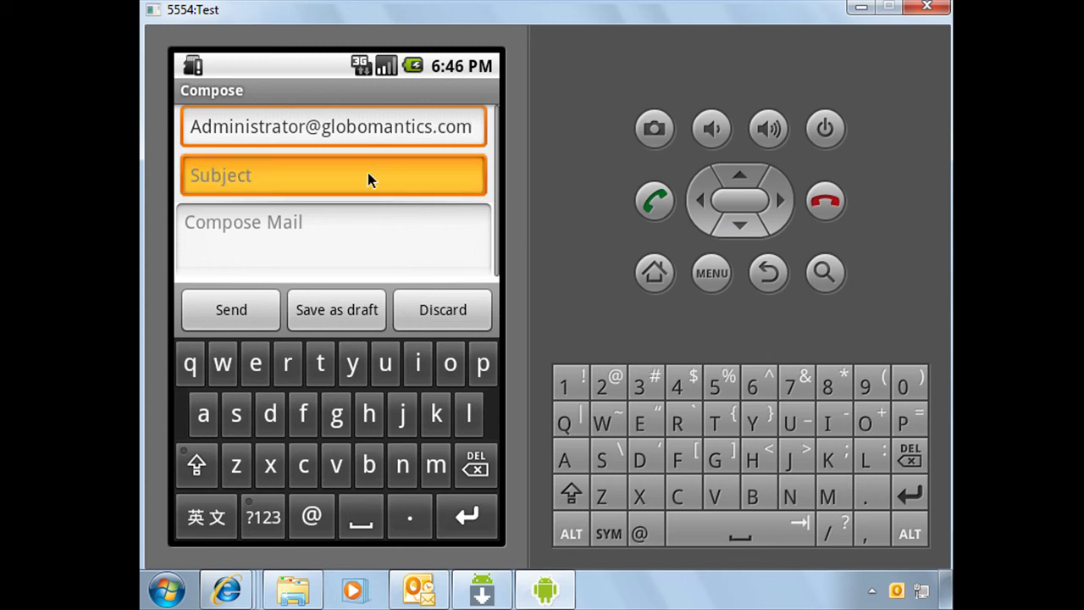
text(re: Sy)
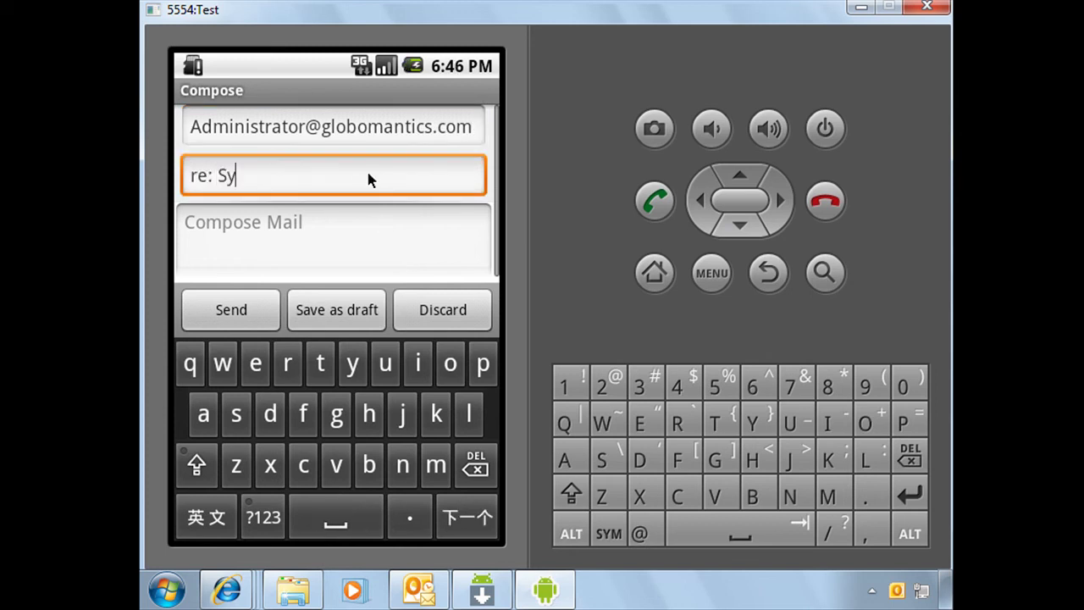
text(nc Test Message)
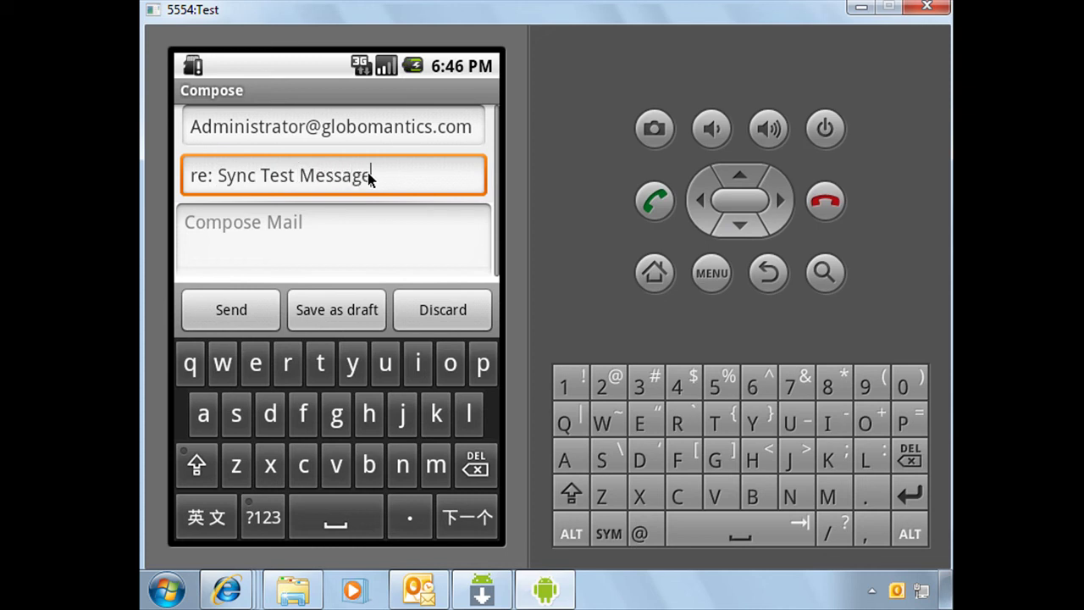
click(353, 220)
text(H)
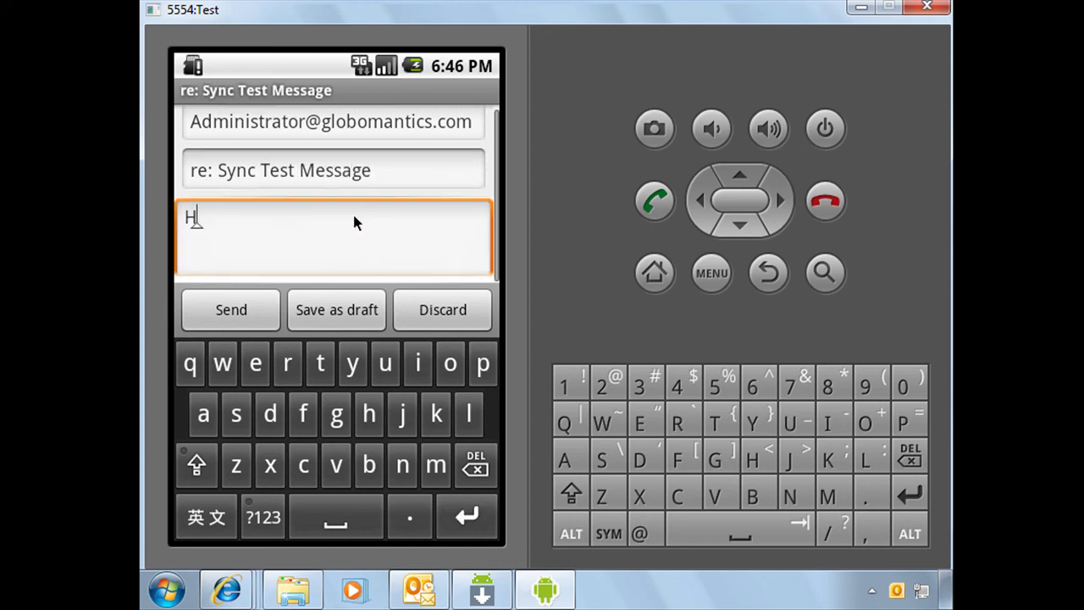
text(ello)
click(232, 311)
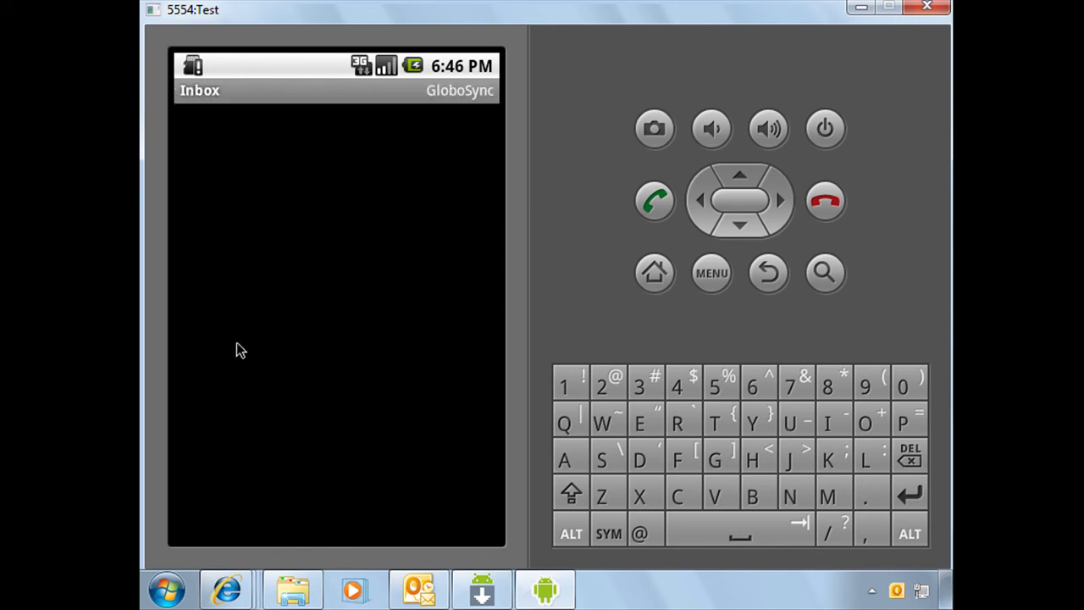
Step: In Outlook, reply 'Hello to you too!!!' to the received sync test message
click(418, 586)
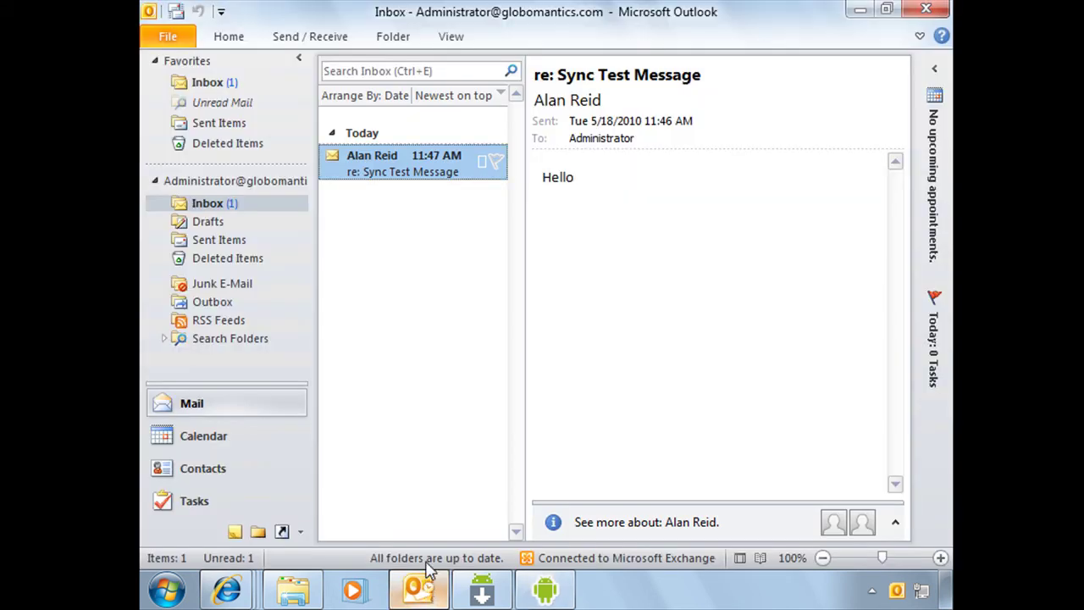
right_click(415, 171)
click(461, 229)
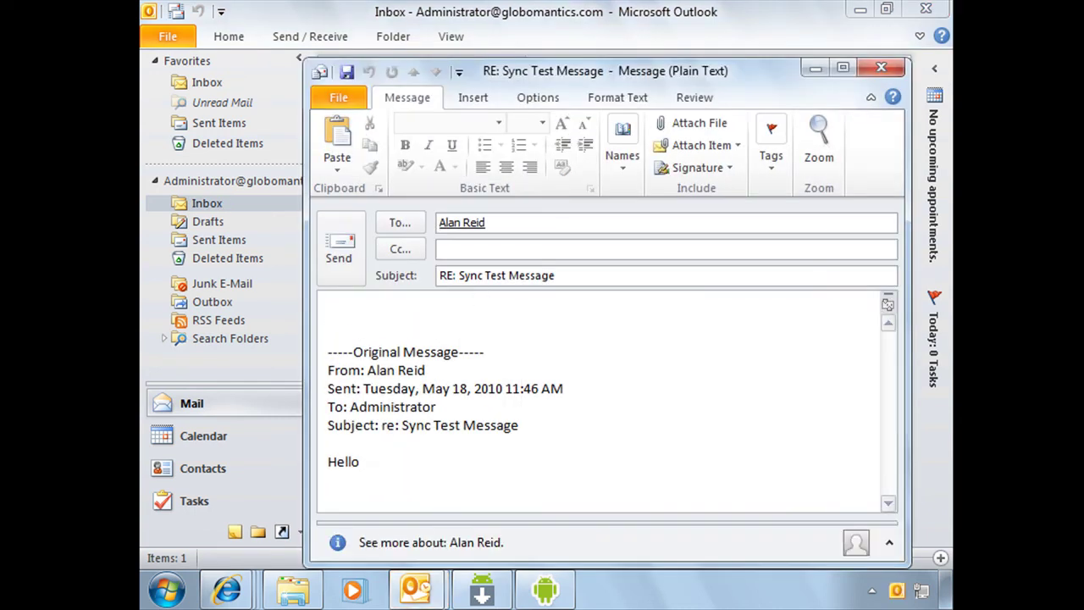
text(Hello to you too!!!)
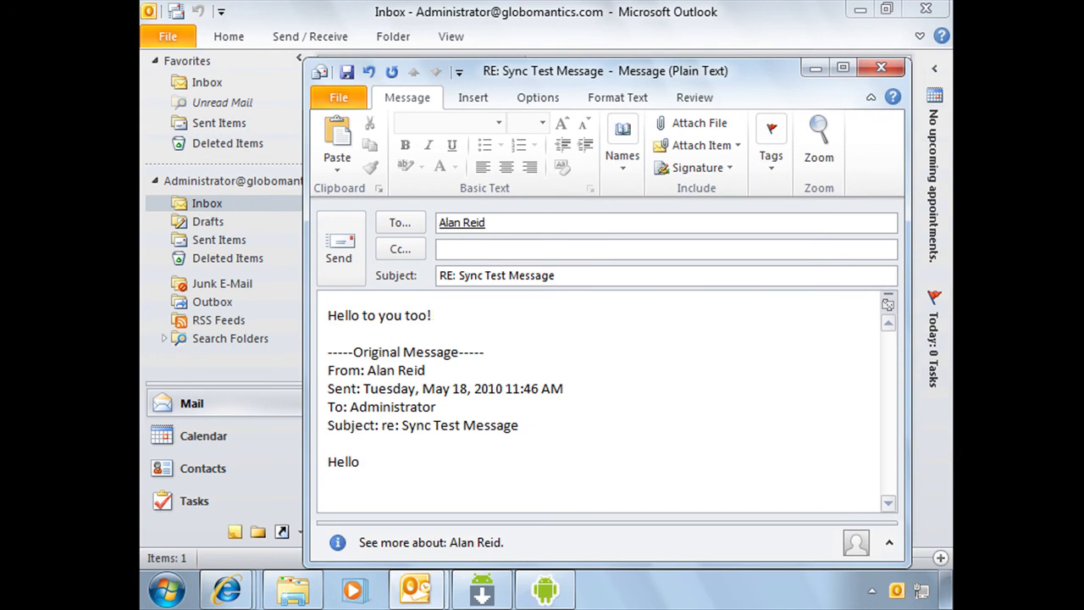
click(359, 256)
click(546, 589)
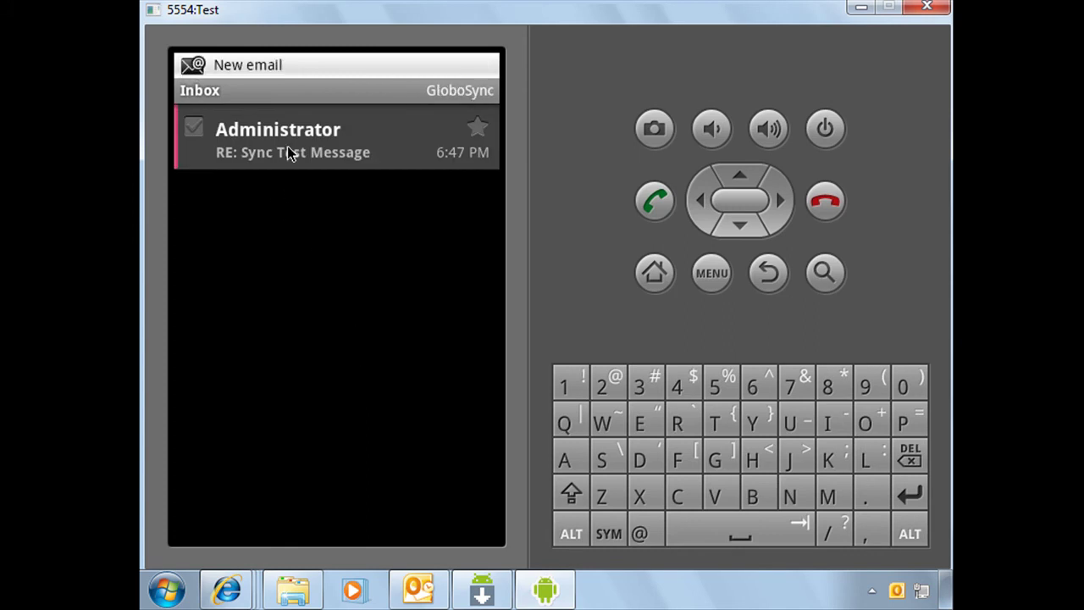
Step: Open the synced RE: Sync Test Message reply on the phone, then switch to Outlook Web App
key(Return)
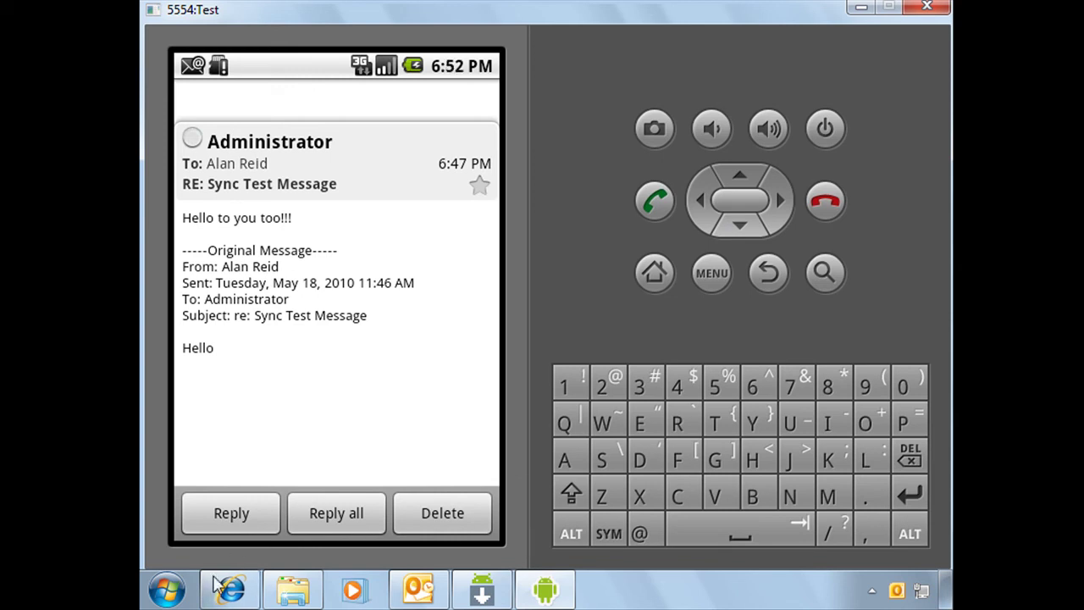
click(228, 589)
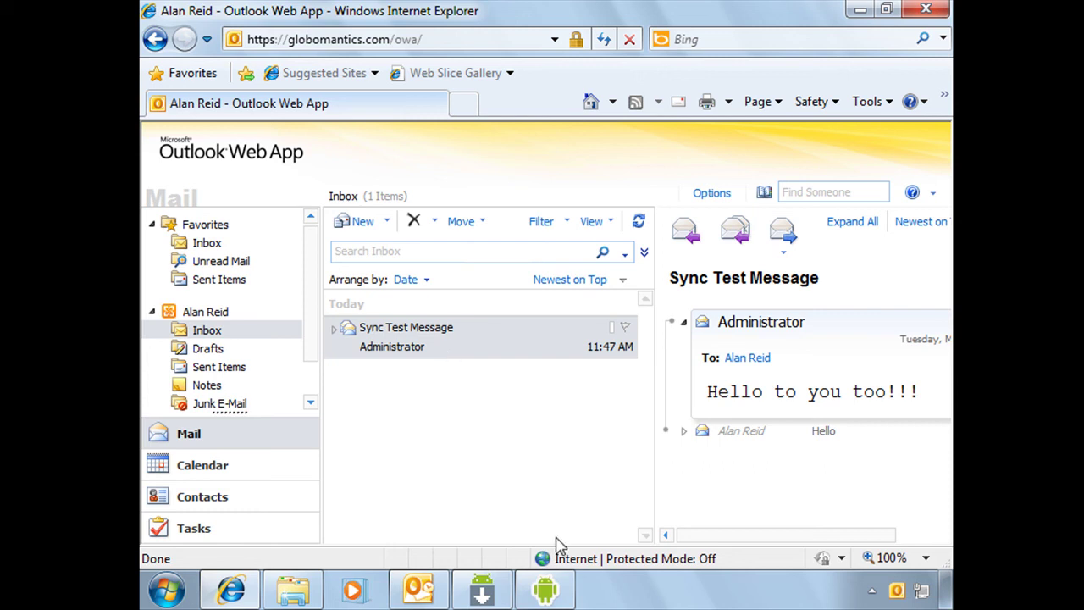
Step: Open Outlook Web App's Options to the Account information page
mouse_move(550, 591)
click(712, 193)
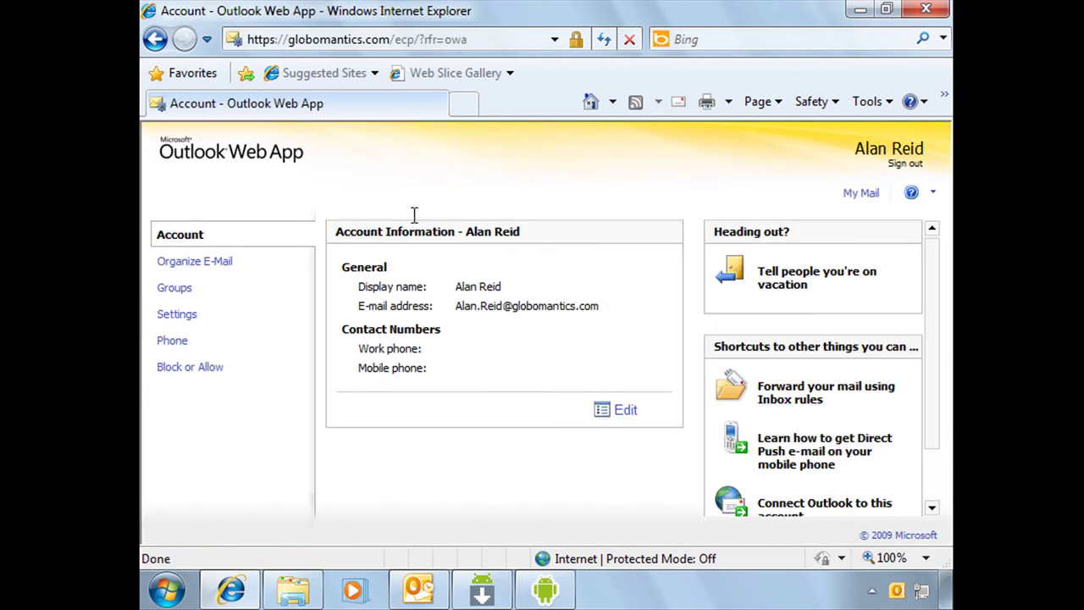
Step: Show the Phone options listing the synced Android device, declining the Block Phone warning
click(173, 345)
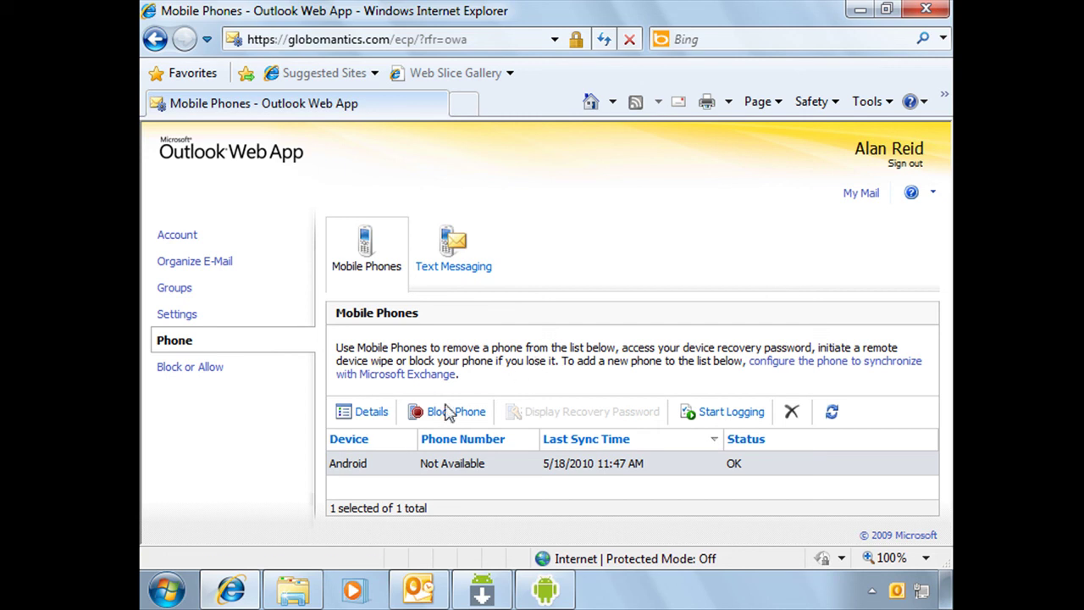
click(449, 411)
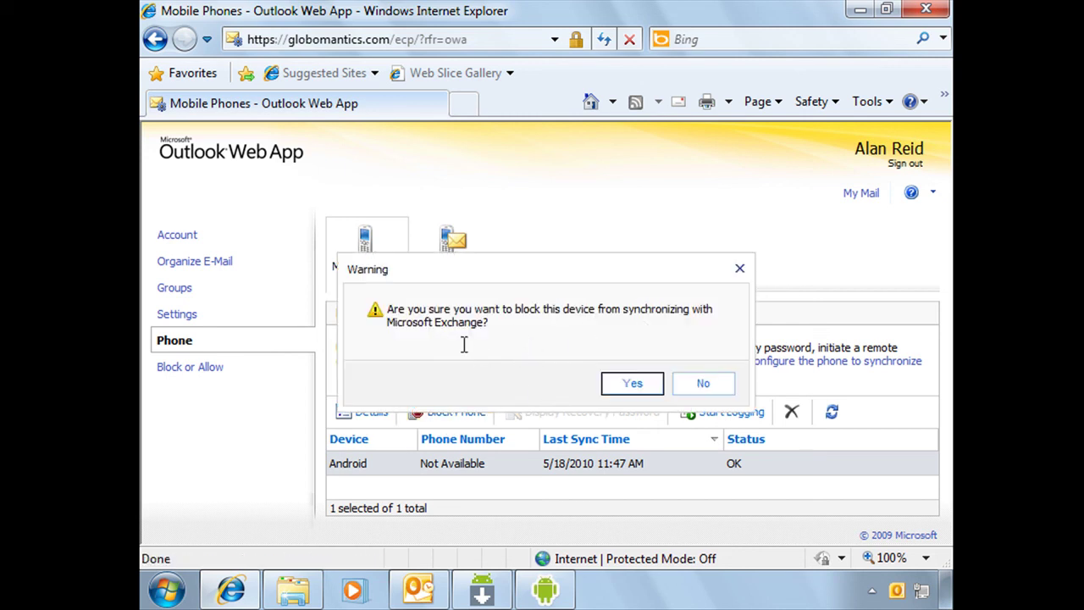
click(702, 385)
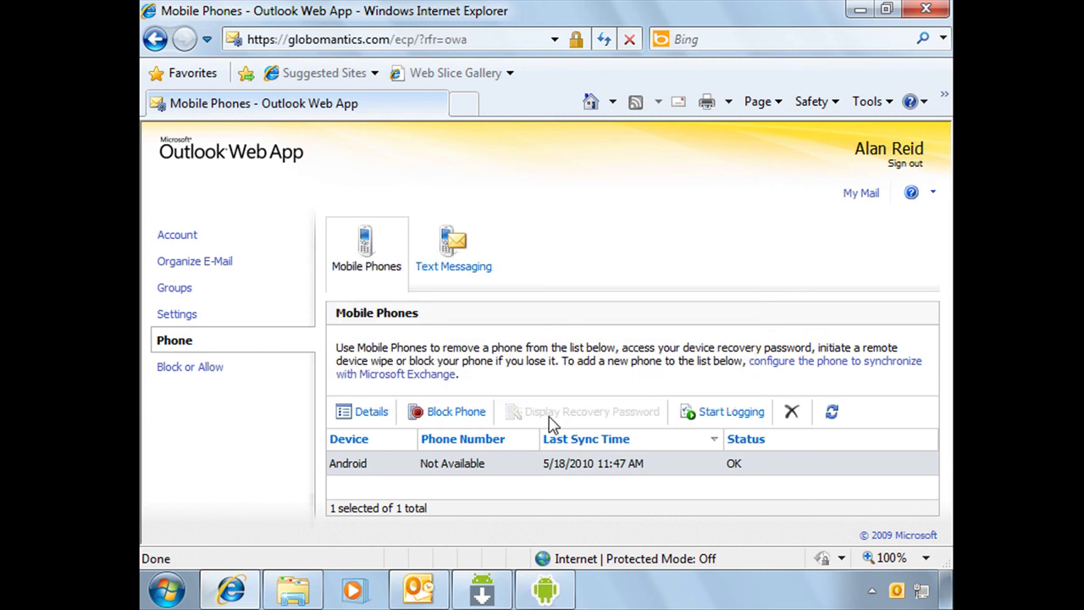